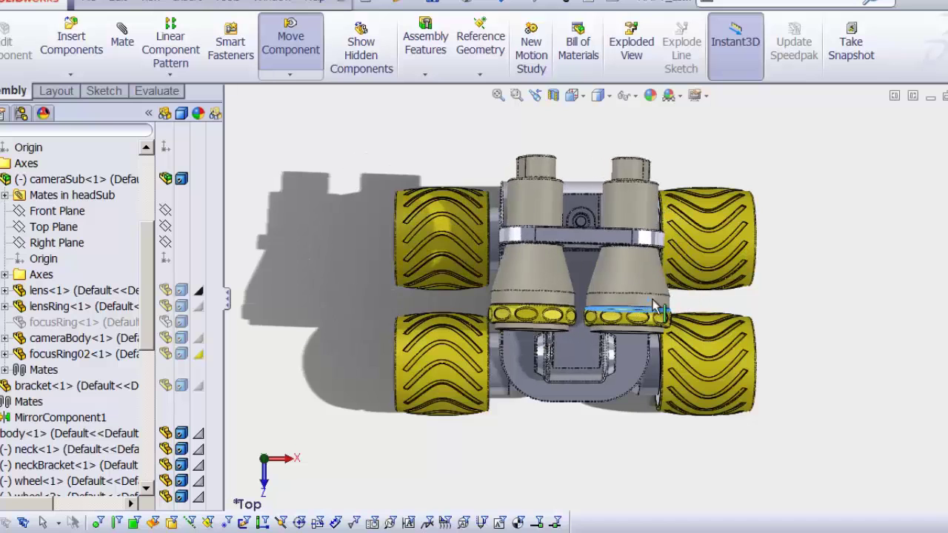
Step: Show the robot assembly in isometric view (Ctrl+7), zoomed in on the camera heads and body
{"action": "key", "text": "ctrl+7"}
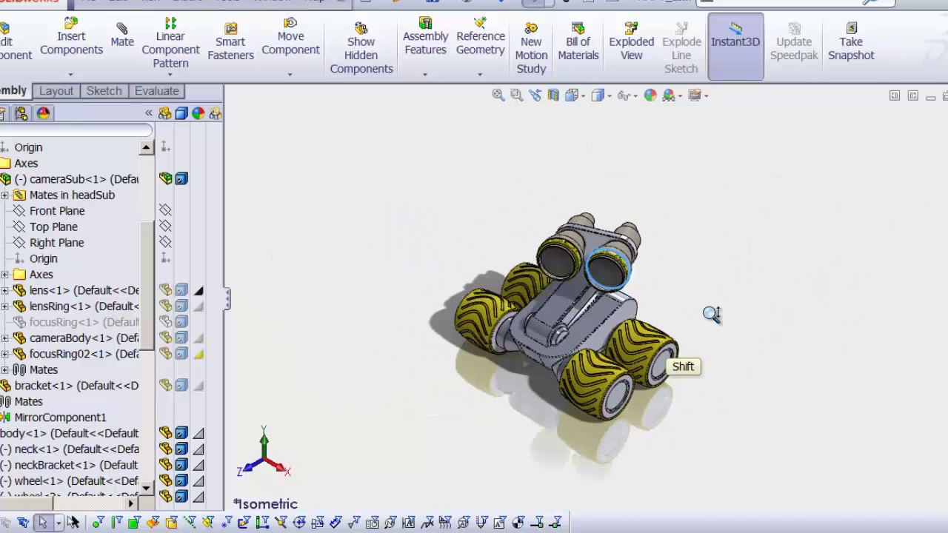
{"action": "scroll", "coordinate": [704, 303], "scroll_direction": "down", "scroll_amount": 5}
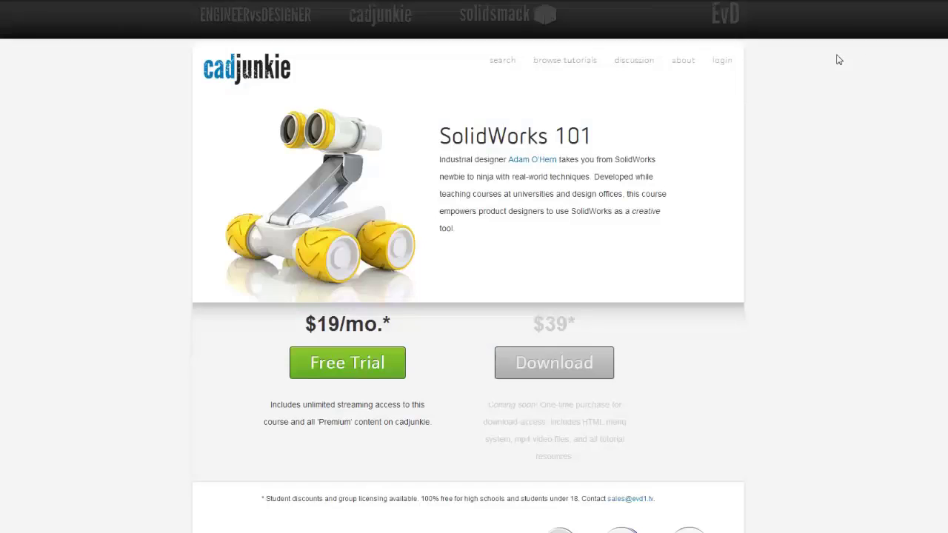
Step: Start the Free Trial signup for the SolidWorks 101 course
{"action": "left_click", "coordinate": [337, 370]}
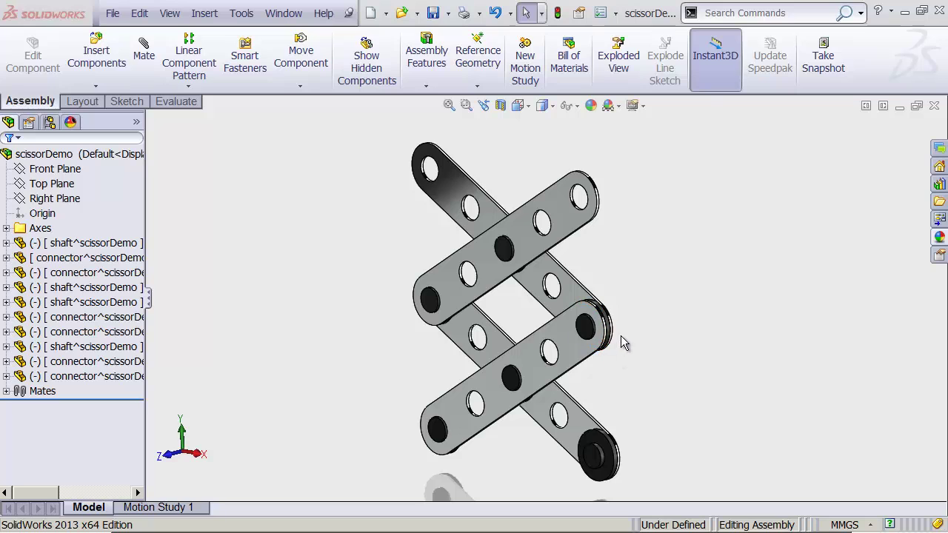
Step: Drag the upper connector to flex the scissor linkage, then bring up the upper shaft's shortcut menu
{"action": "left_click_drag", "start_coordinate": [535, 235], "coordinate": [615, 265]}
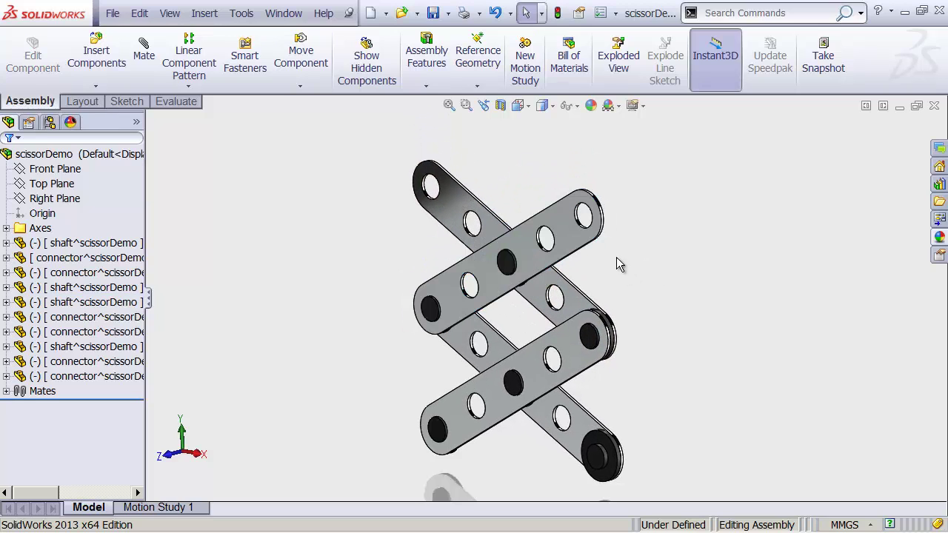
{"action": "right_click", "coordinate": [576, 241]}
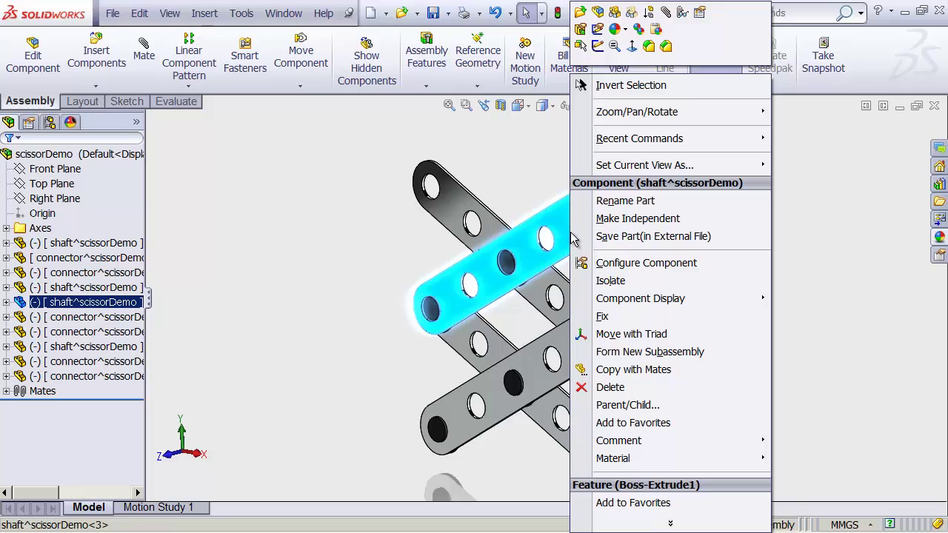
Step: Open shaft^scissorDemo as its own part and orbit and zoom until the plate fills the view
{"action": "left_click", "coordinate": [580, 15]}
{"action": "middle_click_drag", "start_coordinate": [582, 215], "coordinate": [562, 234]}
{"action": "scroll", "coordinate": [661, 300], "scroll_direction": "down", "scroll_amount": 5}
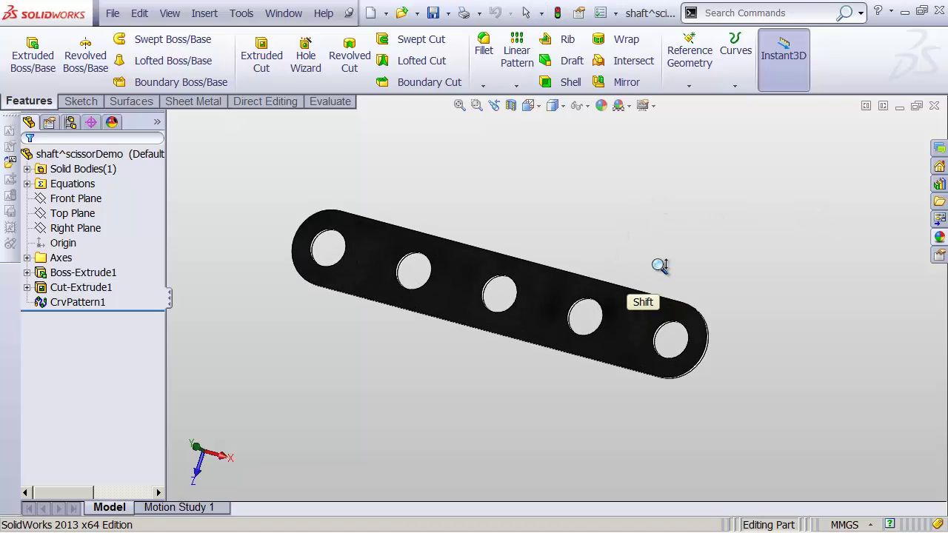
{"action": "middle_click_drag", "start_coordinate": [715, 237], "coordinate": [684, 220]}
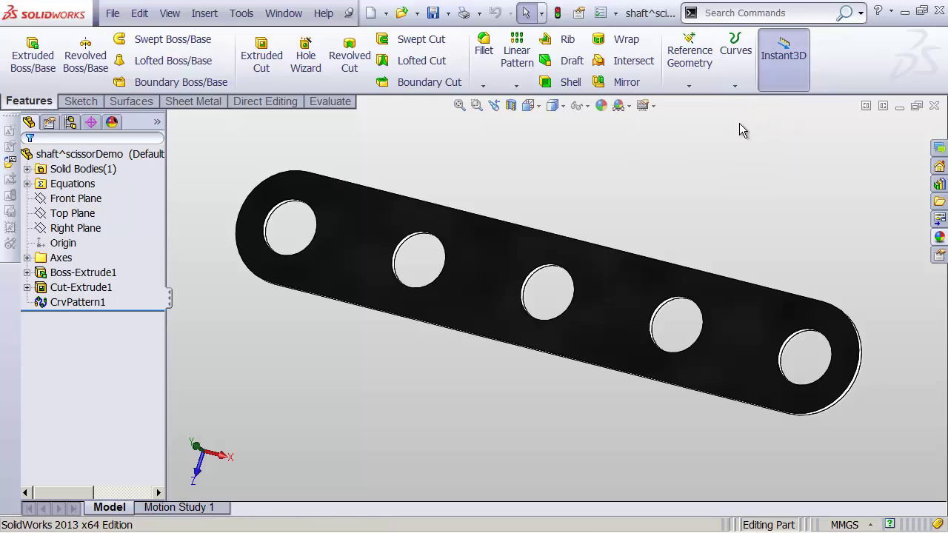
{"action": "mouse_move", "coordinate": [675, 219]}
{"action": "middle_mouse_down"}
{"action": "mouse_move", "coordinate": [652, 178]}
{"action": "mouse_move", "coordinate": [702, 212]}
{"action": "mouse_move", "coordinate": [696, 184]}
{"action": "mouse_move", "coordinate": [674, 202]}
{"action": "middle_mouse_up"}
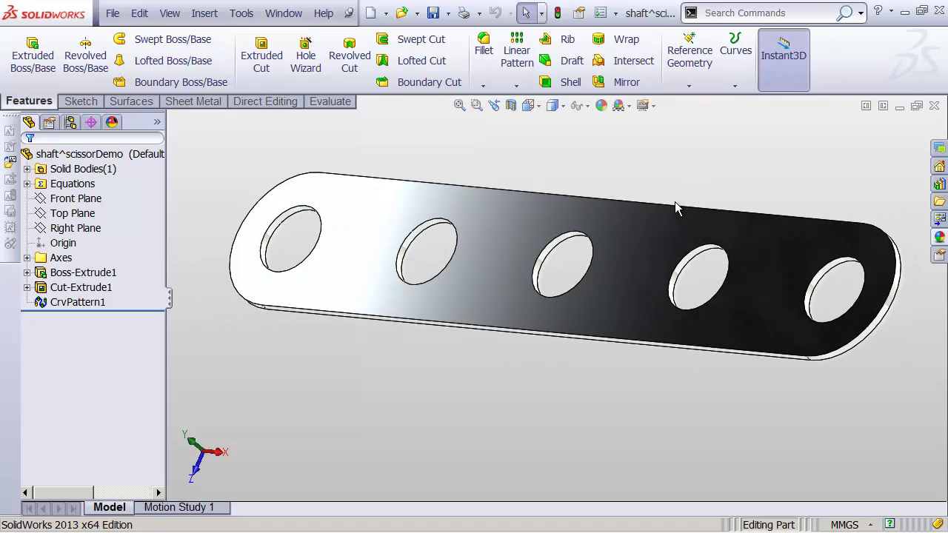
Step: Use Instant3D to change the plate's Boss-Extrude1 depth from 10.51 to 3 mm
{"action": "left_click", "coordinate": [614, 232]}
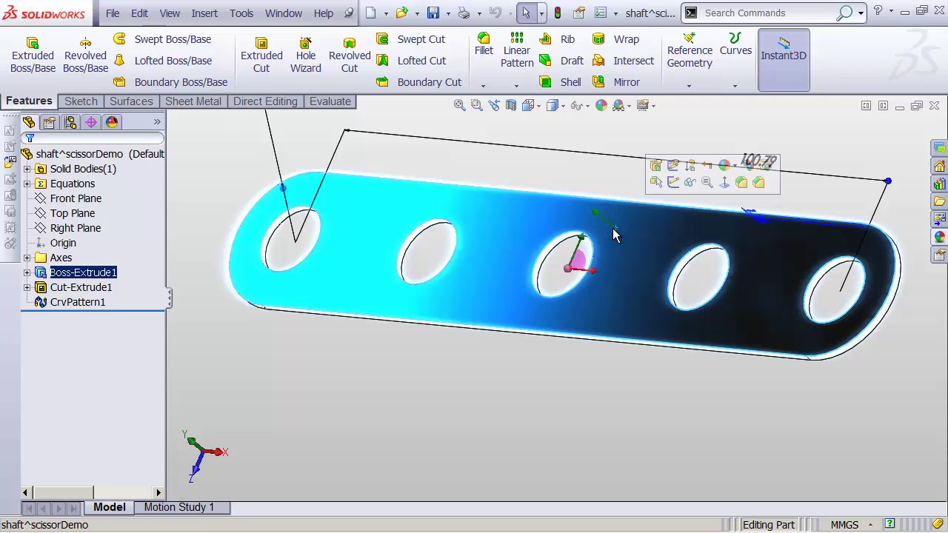
{"action": "middle_click_drag", "start_coordinate": [522, 205], "coordinate": [584, 204]}
{"action": "left_click_drag", "start_coordinate": [584, 204], "coordinate": [542, 154]}
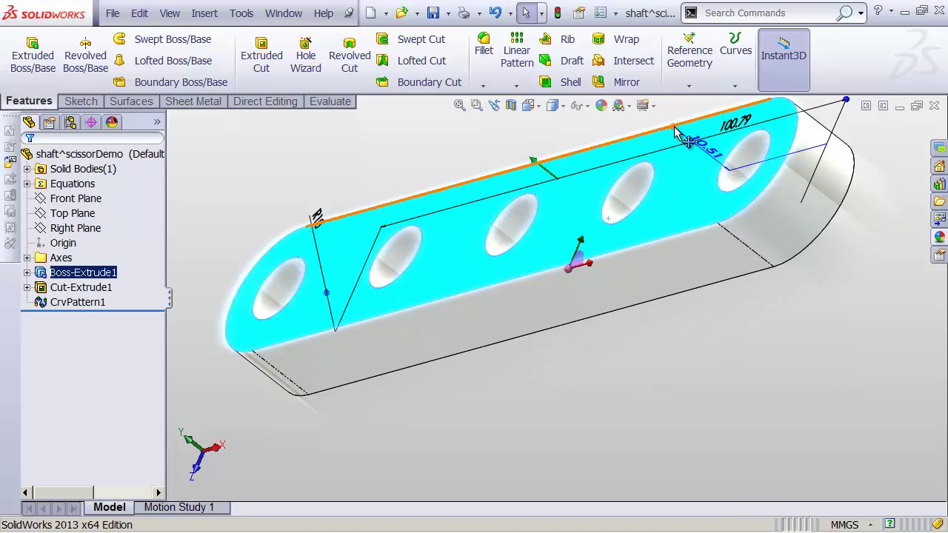
{"action": "double_click", "coordinate": [703, 145]}
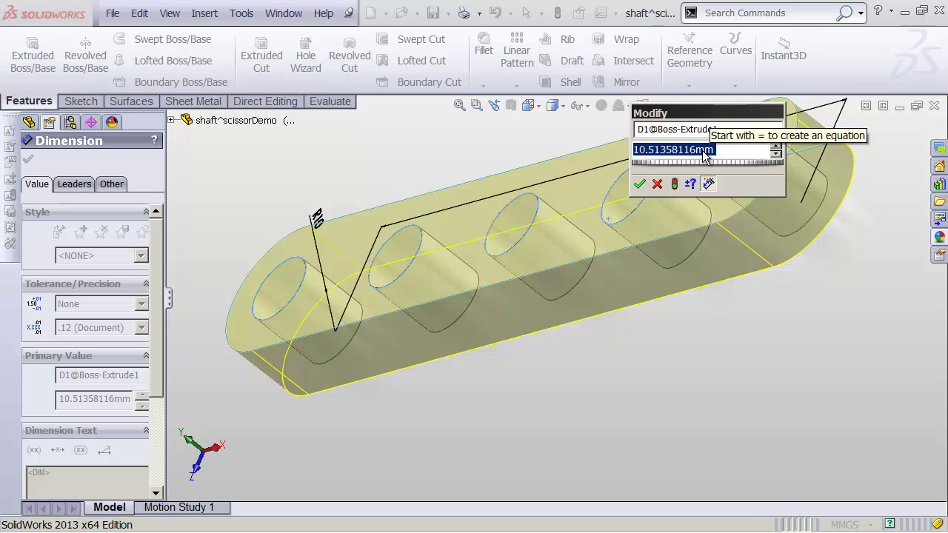
{"action": "type", "text": "3"}
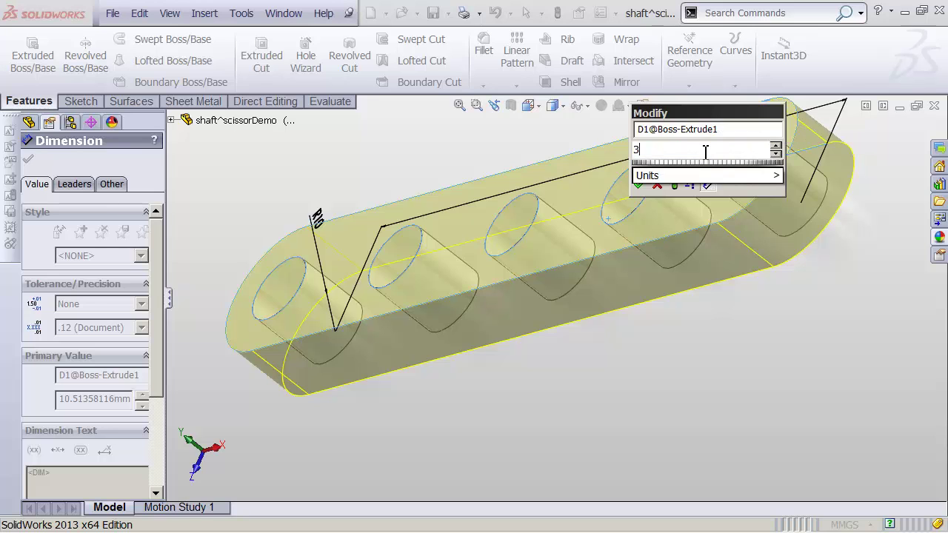
{"action": "key", "text": "Return"}
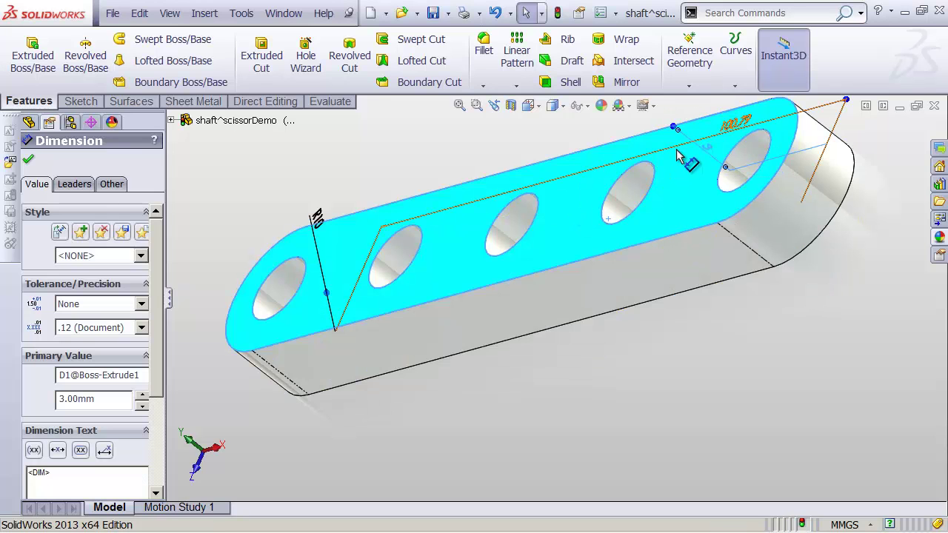
Step: Rebuild the thinner part and select the link's rounded end face to reveal its dimensions
{"action": "left_click", "coordinate": [559, 20]}
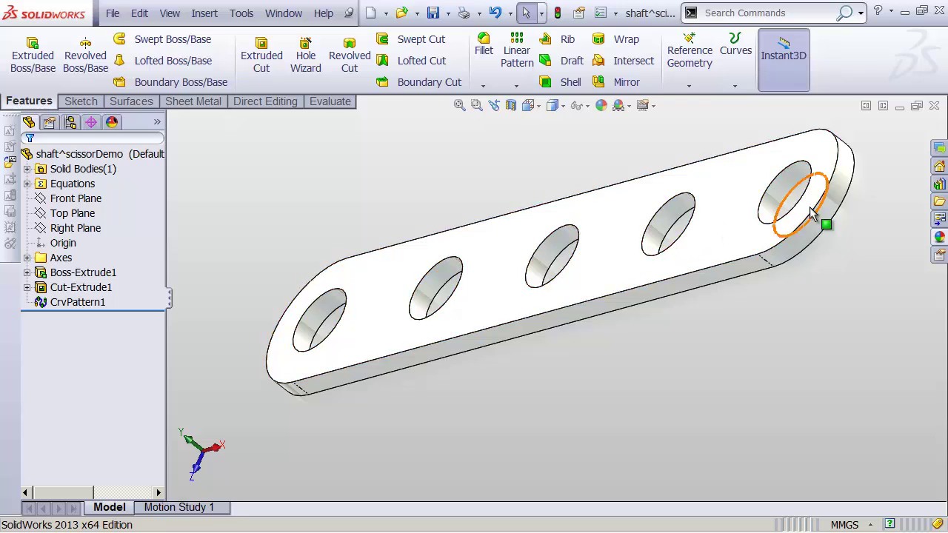
{"action": "mouse_move", "coordinate": [842, 212]}
{"action": "middle_mouse_down"}
{"action": "mouse_move", "coordinate": [575, 201]}
{"action": "mouse_move", "coordinate": [828, 250]}
{"action": "middle_mouse_up"}
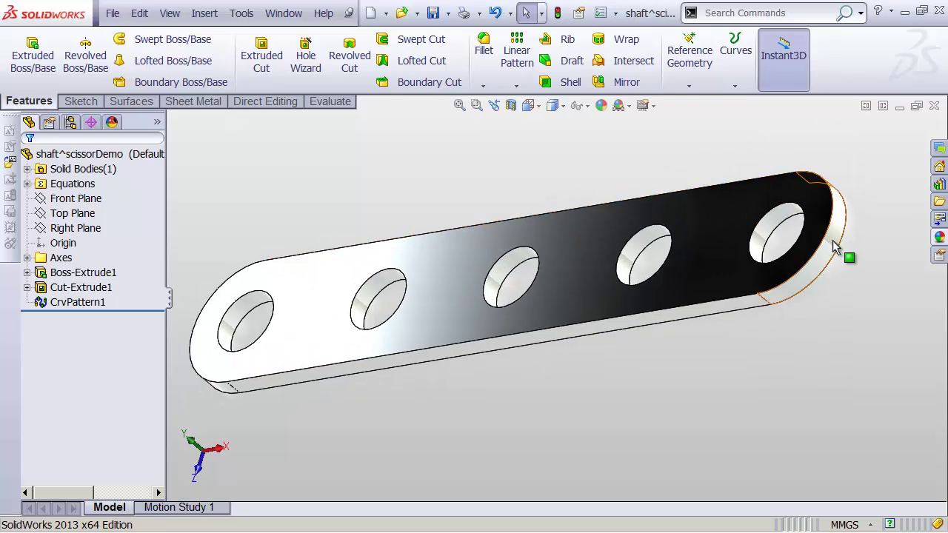
{"action": "left_click", "coordinate": [830, 250]}
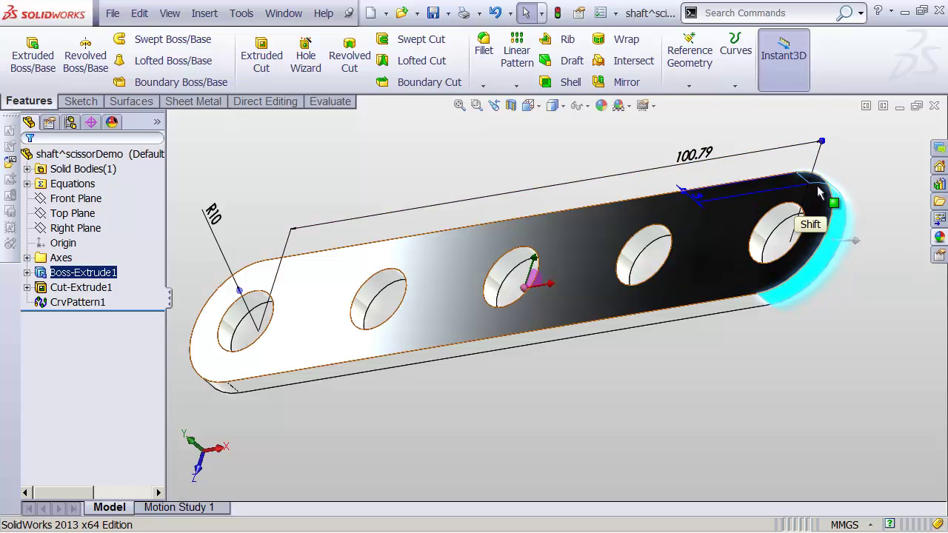
Step: Drag the 100.79 length dimension's Instant3D handle to about 98.45 to start shortening it
{"action": "middle_click_drag", "start_coordinate": [802, 197], "coordinate": [759, 206]}
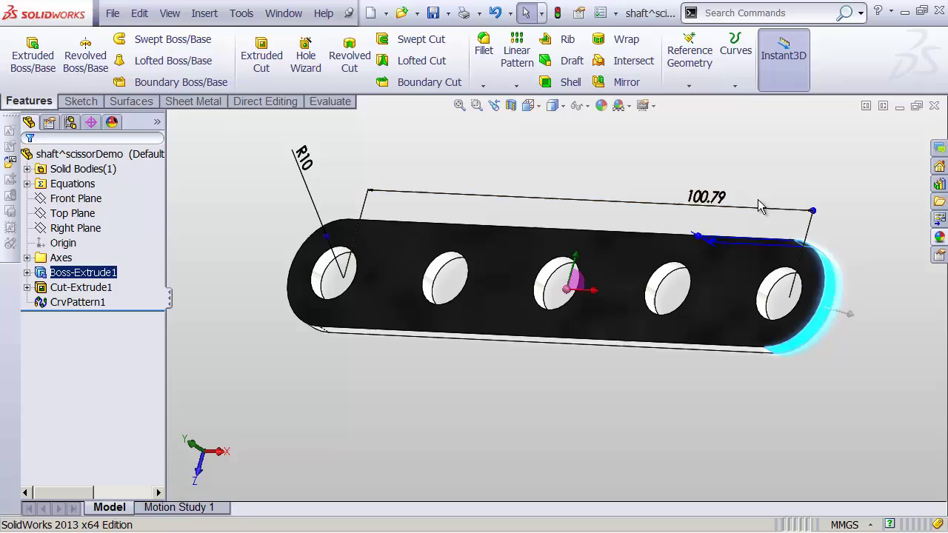
{"action": "left_click", "coordinate": [709, 201]}
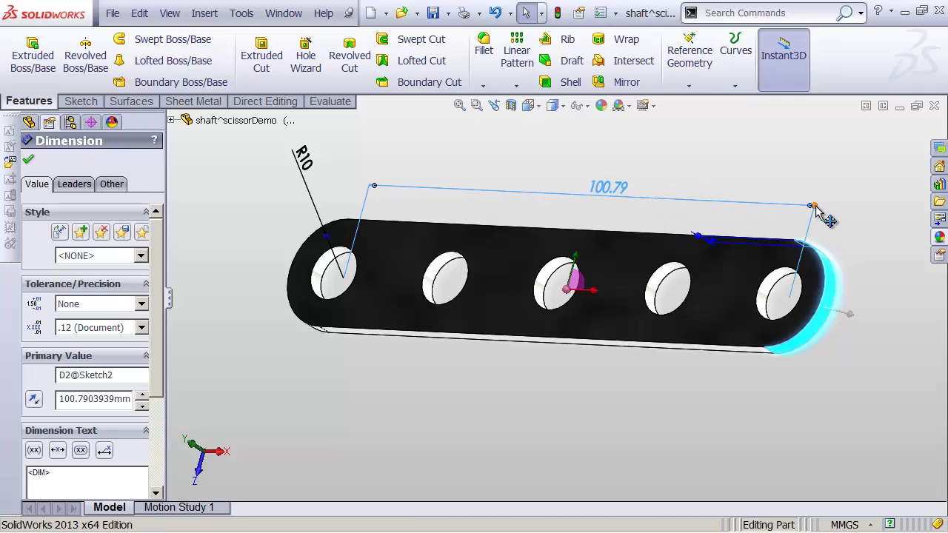
{"action": "mouse_move", "coordinate": [812, 205]}
{"action": "left_mouse_down"}
{"action": "mouse_move", "coordinate": [855, 209]}
{"action": "mouse_move", "coordinate": [630, 186]}
{"action": "mouse_move", "coordinate": [567, 190]}
{"action": "mouse_move", "coordinate": [833, 211]}
{"action": "mouse_move", "coordinate": [814, 207]}
{"action": "left_mouse_up"}
Step: Set the shaft link's length dimension to 100 mm, correcting a first entry of 50
{"action": "double_click", "coordinate": [614, 194]}
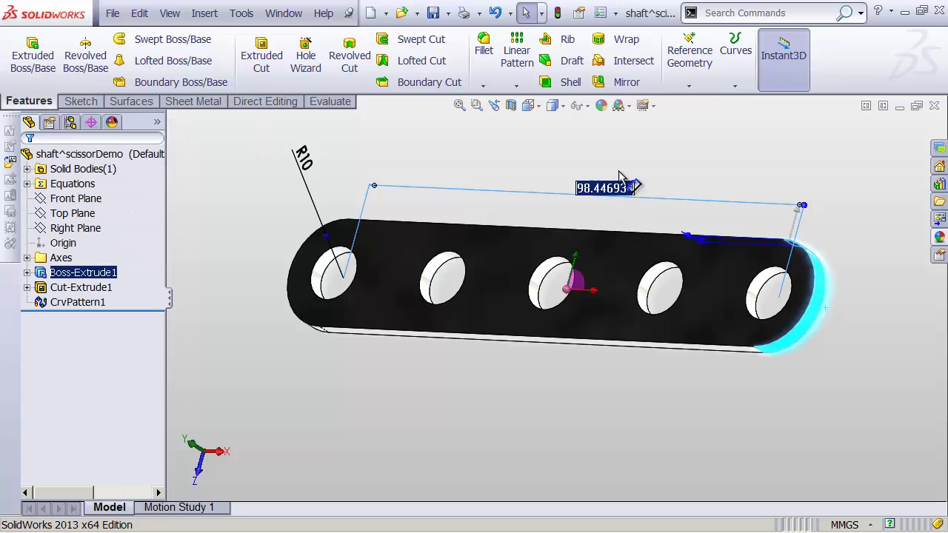
{"action": "type", "text": "50"}
{"action": "key", "text": "Return"}
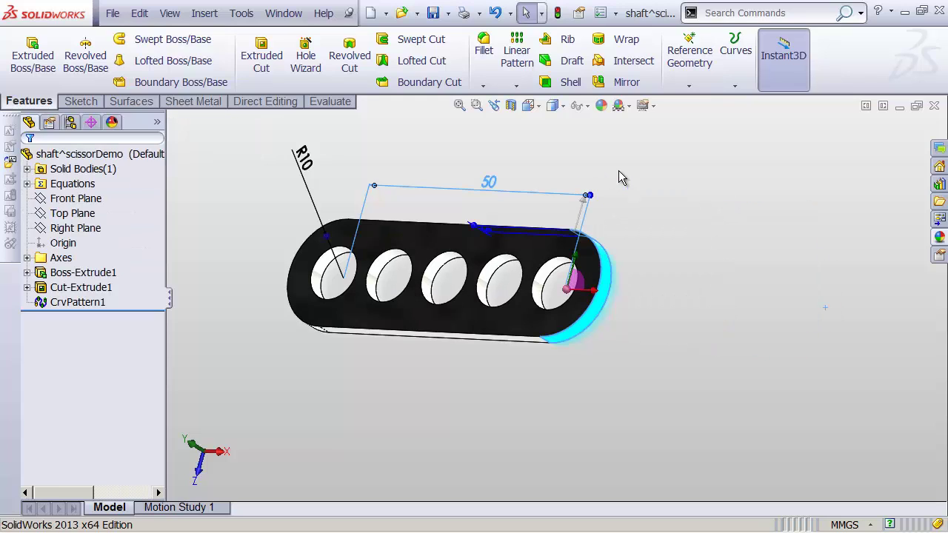
{"action": "left_click", "coordinate": [491, 186]}
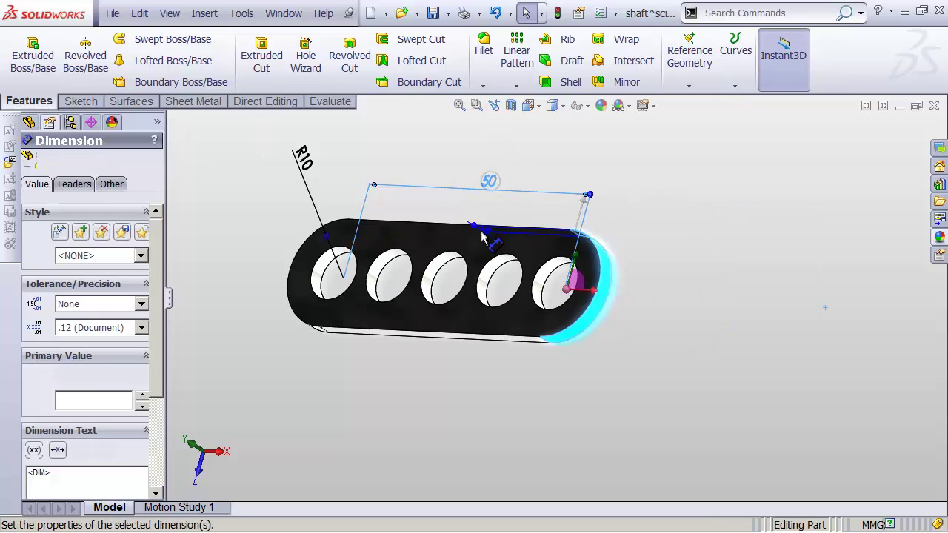
{"action": "double_click", "coordinate": [491, 186]}
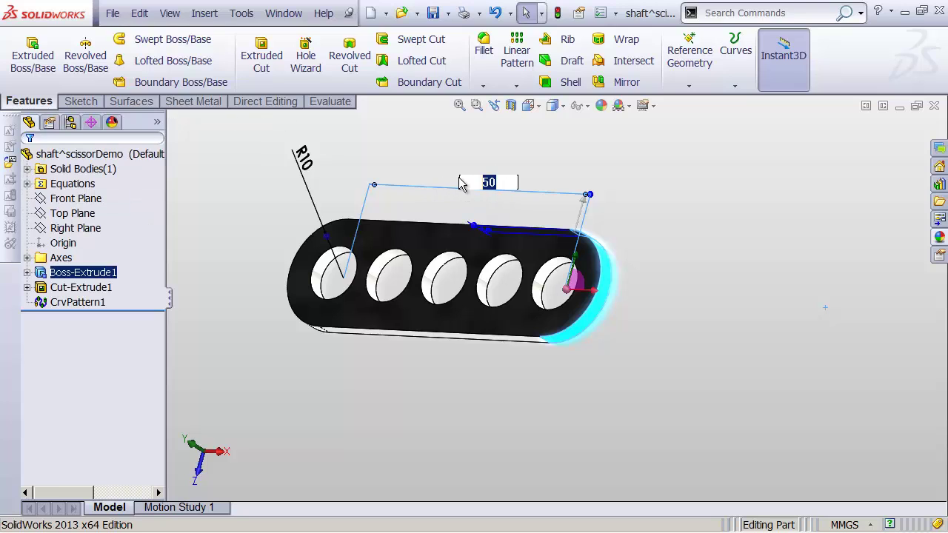
{"action": "type", "text": "100"}
{"action": "key", "text": "Return"}
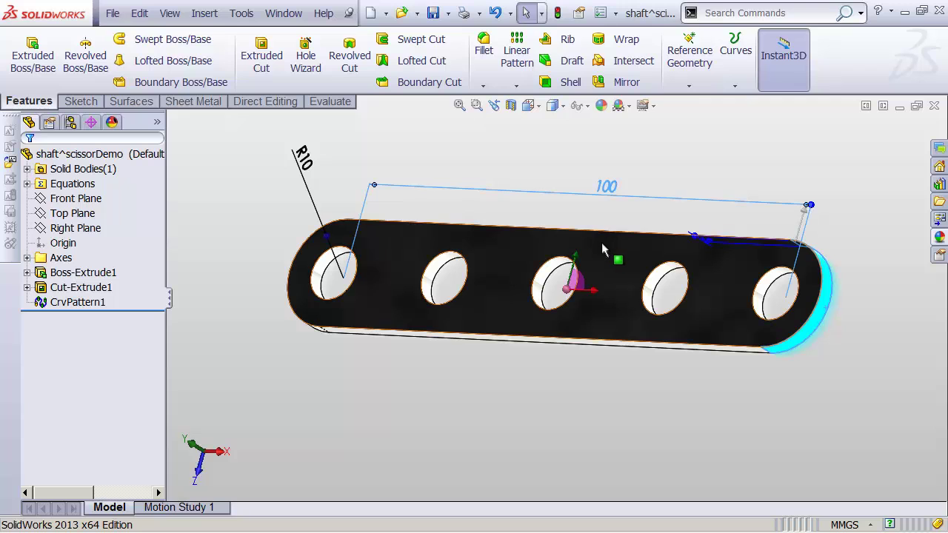
Step: Give the link's rounded end radius (D1@Sketch2) a value of 15 mm
{"action": "middle_click_drag", "start_coordinate": [338, 165], "coordinate": [288, 227]}
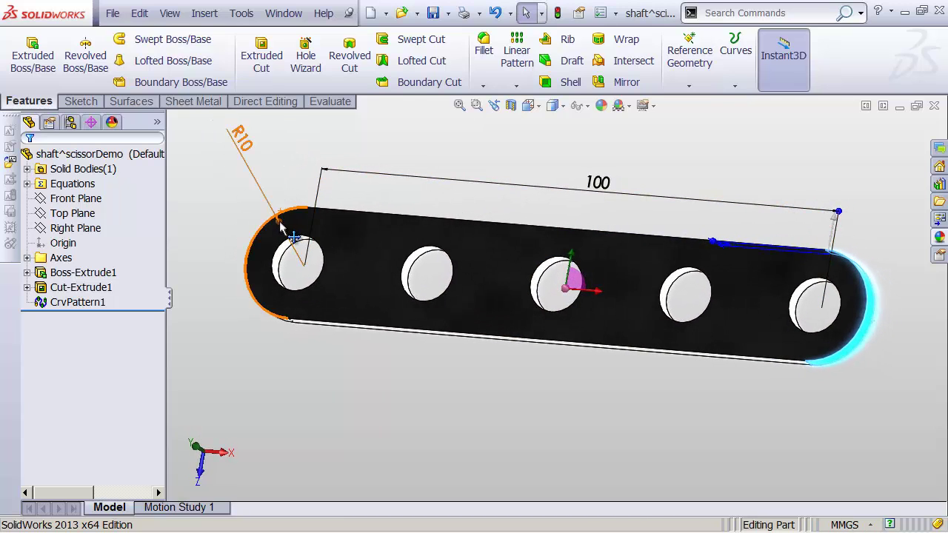
{"action": "mouse_move", "coordinate": [281, 225]}
{"action": "left_mouse_down"}
{"action": "mouse_move", "coordinate": [266, 193]}
{"action": "mouse_move", "coordinate": [287, 226]}
{"action": "left_mouse_up"}
{"action": "double_click", "coordinate": [252, 144]}
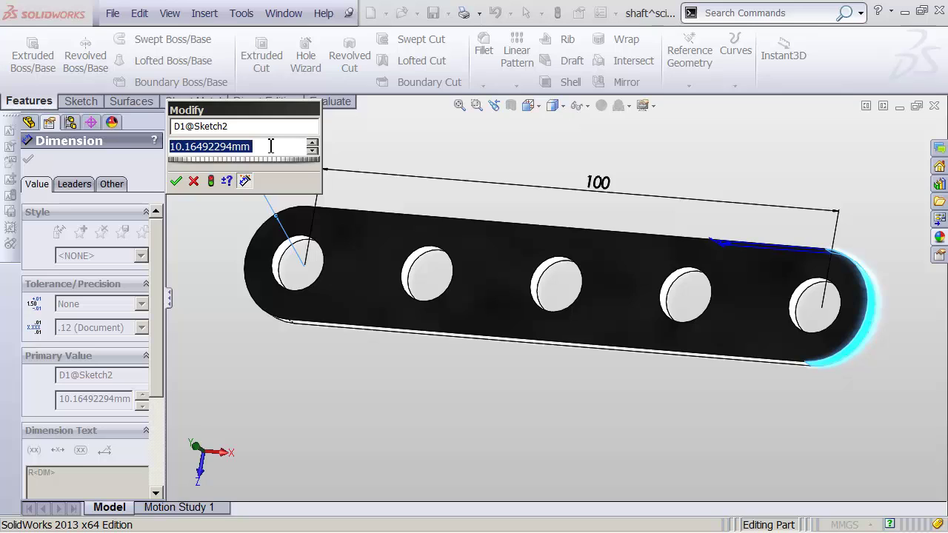
{"action": "type", "text": "15"}
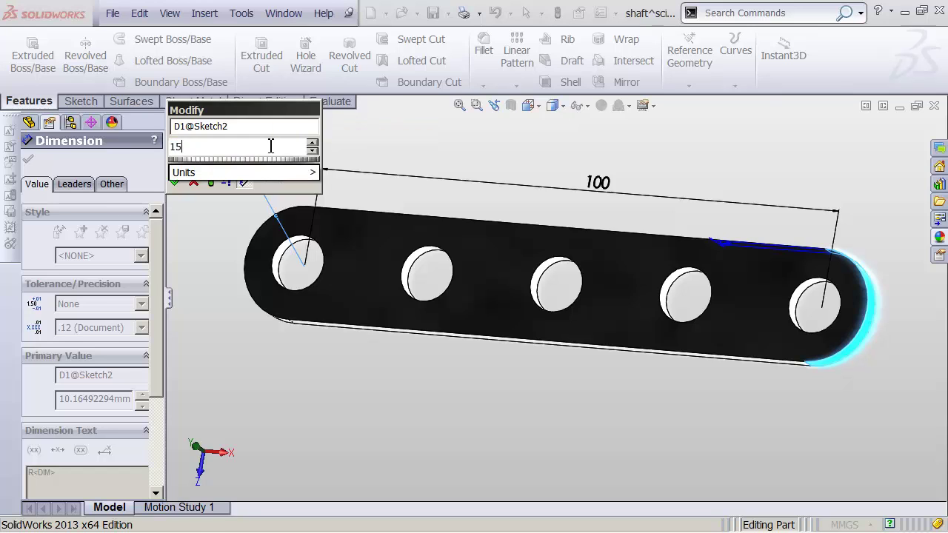
{"action": "key", "text": "Return"}
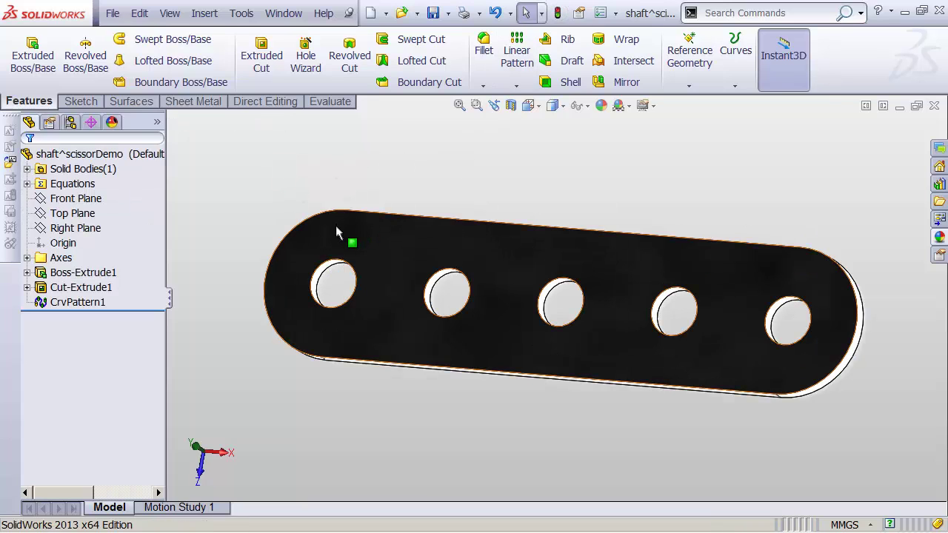
Step: Drag the link length from 100 down to 64.82, then close and save the shaft part
{"action": "left_click", "coordinate": [335, 232]}
{"action": "left_click", "coordinate": [523, 219]}
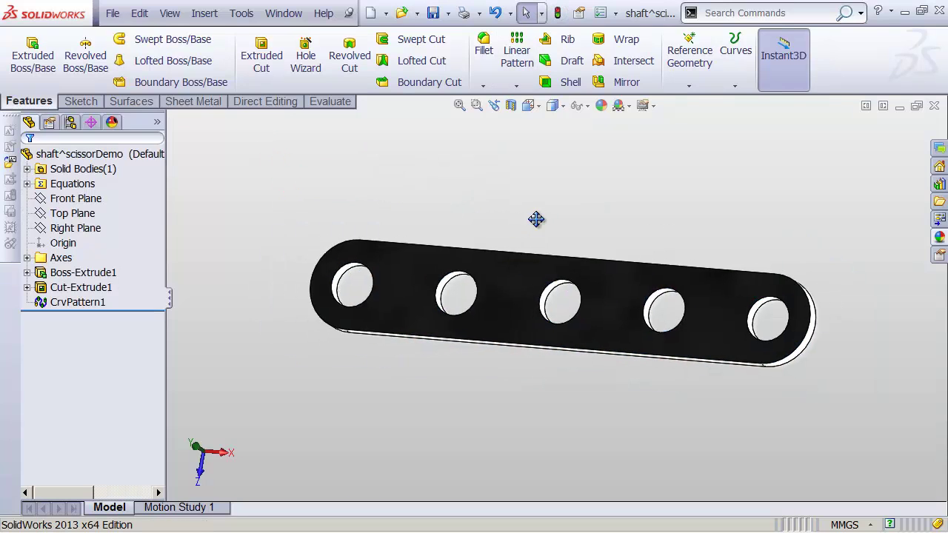
{"action": "left_click", "coordinate": [674, 286]}
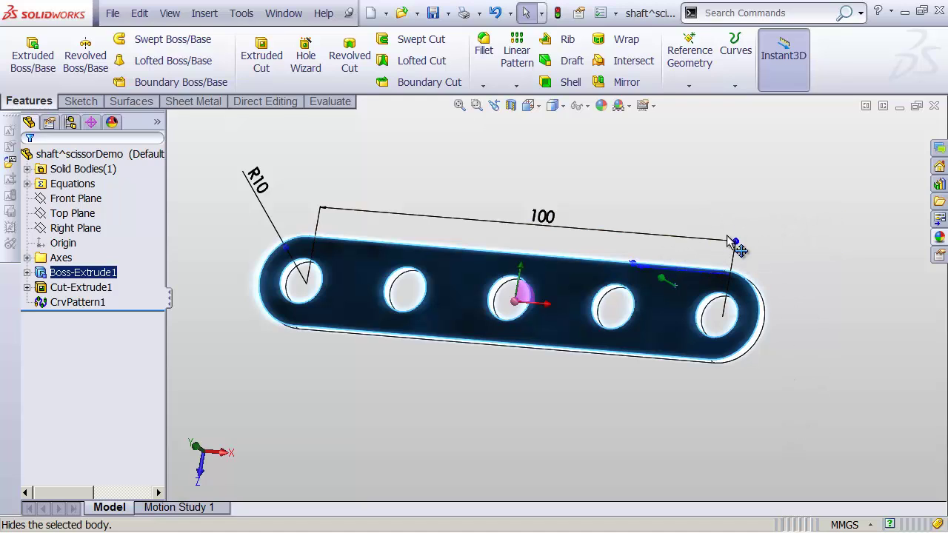
{"action": "left_click_drag", "start_coordinate": [733, 241], "coordinate": [588, 230]}
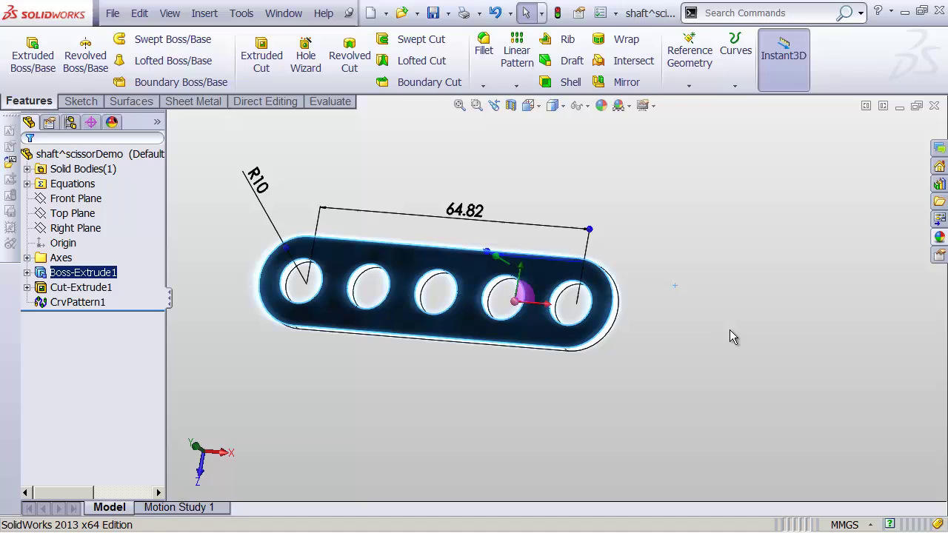
{"action": "left_click", "coordinate": [934, 107]}
{"action": "left_click", "coordinate": [478, 281]}
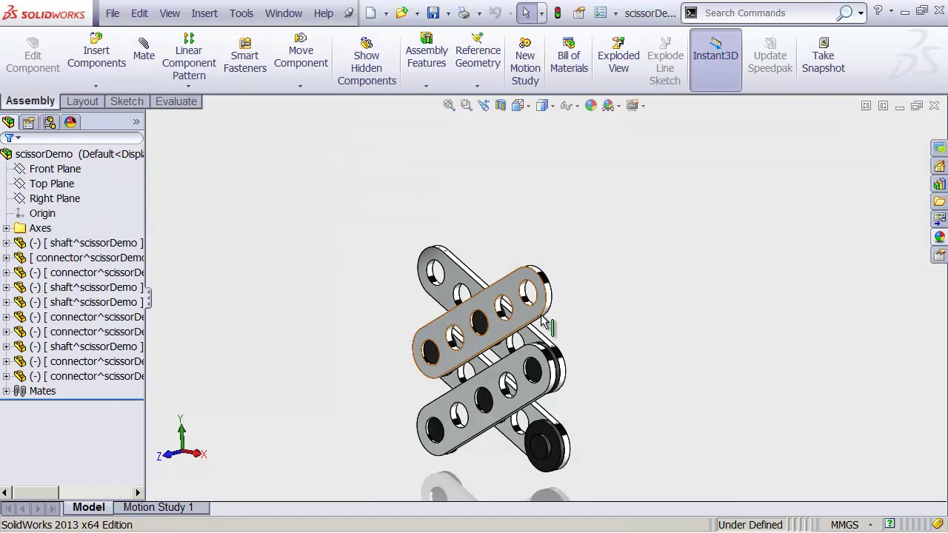
Step: Switch the assembly to Front view (Ctrl+1) and drag a shaft link to reposition it
{"action": "key", "text": "ctrl+1"}
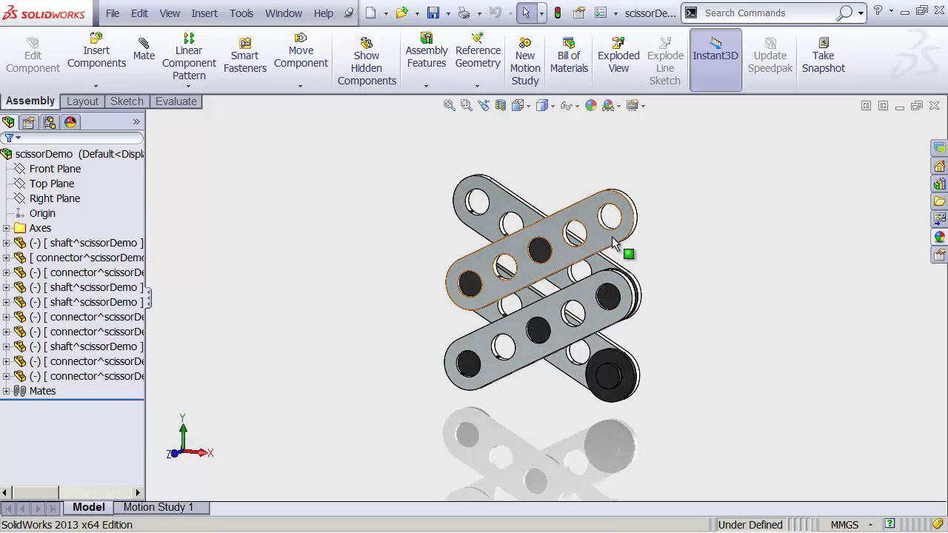
{"action": "left_click_drag", "start_coordinate": [629, 250], "coordinate": [594, 266]}
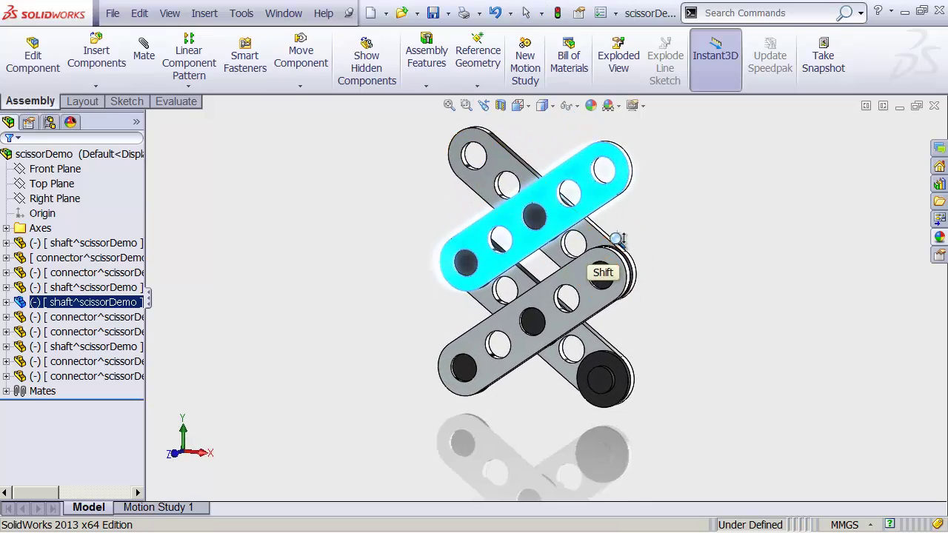
{"action": "middle_click_drag", "start_coordinate": [595, 267], "coordinate": [631, 271]}
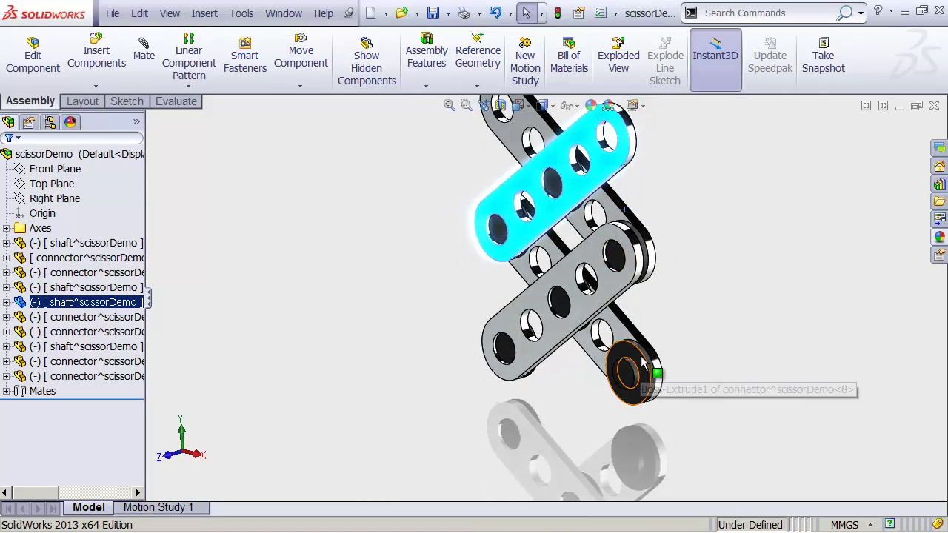
Step: Zoom to the round connector washer and edit connector^scissorDemo<8> in place
{"action": "scroll", "coordinate": [637, 348], "scroll_direction": "down", "scroll_amount": 5}
{"action": "left_click", "coordinate": [628, 338]}
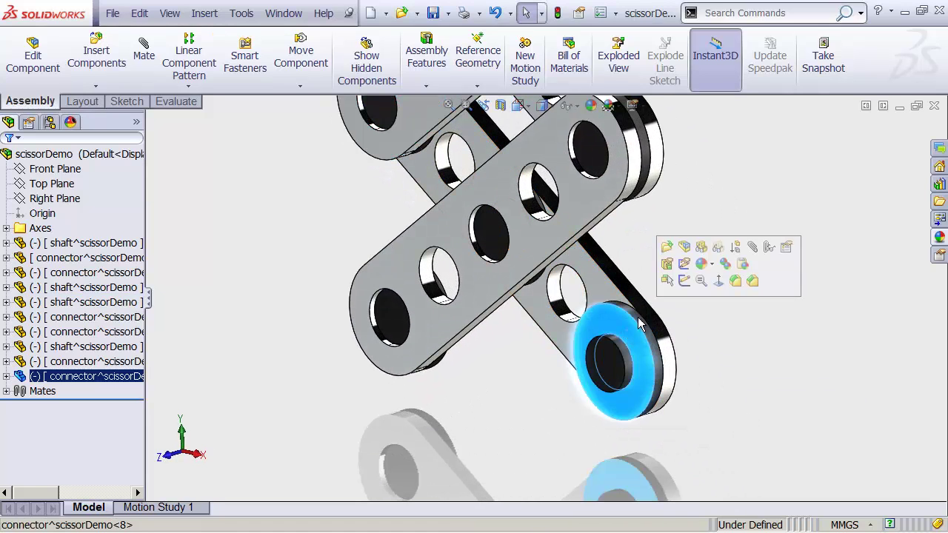
{"action": "left_click", "coordinate": [684, 249]}
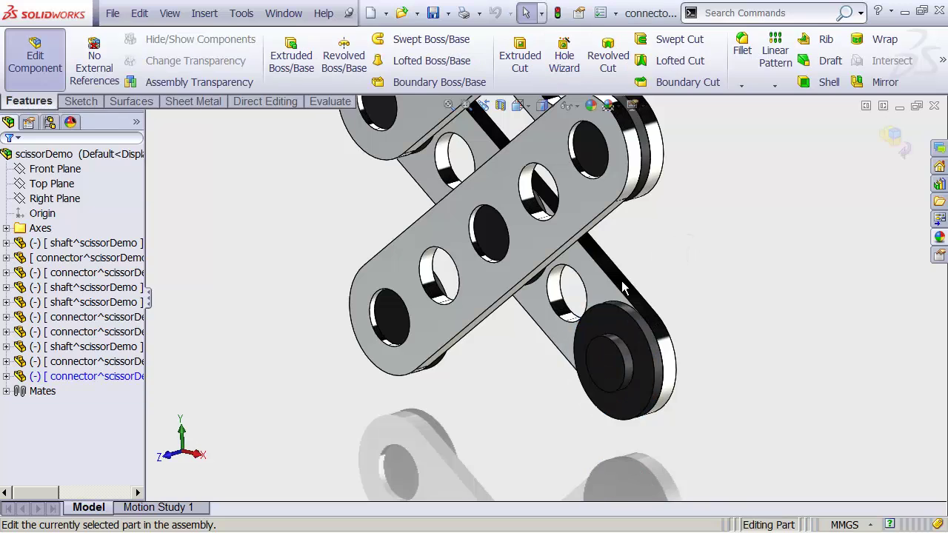
Step: Drag the connector's Boss-Extrude1 arrow longer to thicken it, then orbit and zoom to check
{"action": "left_click", "coordinate": [619, 332]}
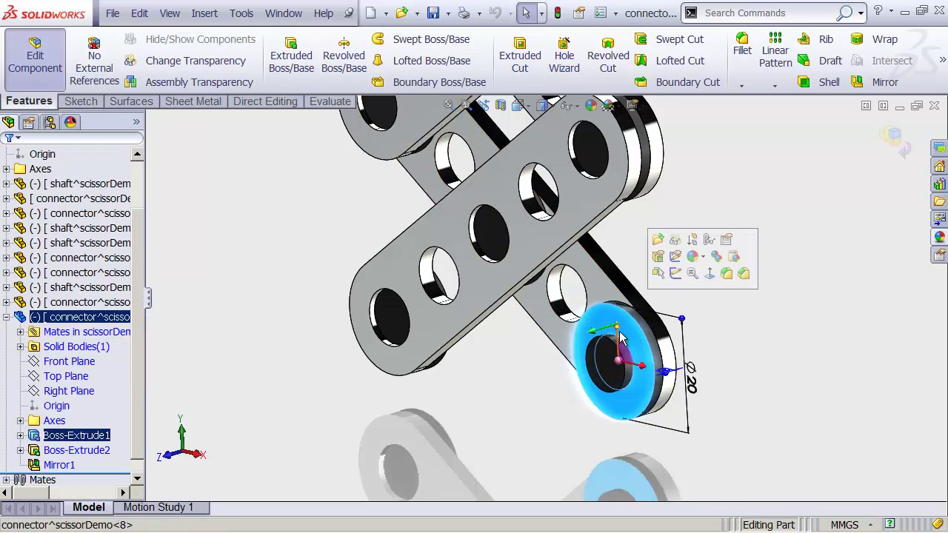
{"action": "left_click_drag", "start_coordinate": [621, 338], "coordinate": [584, 340]}
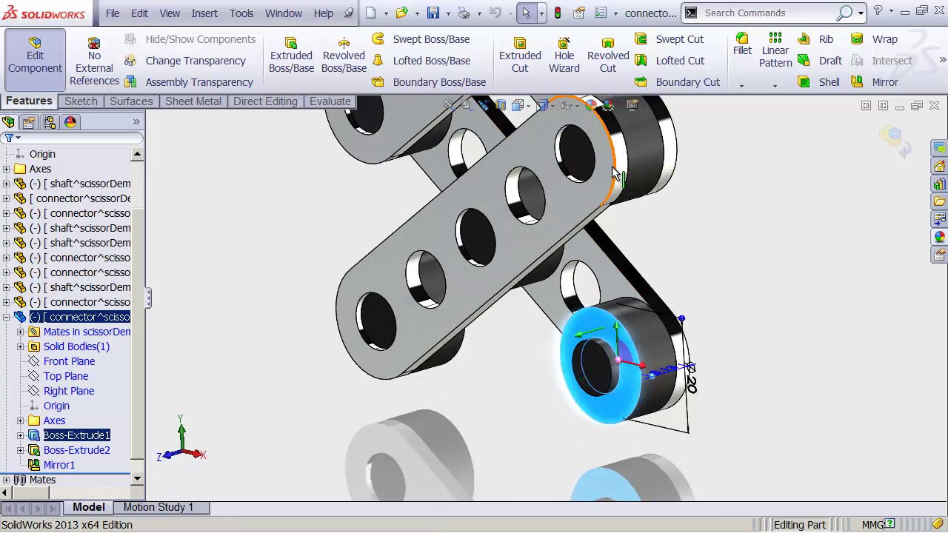
{"action": "middle_click_drag", "start_coordinate": [613, 173], "coordinate": [560, 357]}
{"action": "scroll", "coordinate": [561, 357], "scroll_direction": "down", "scroll_amount": 5}
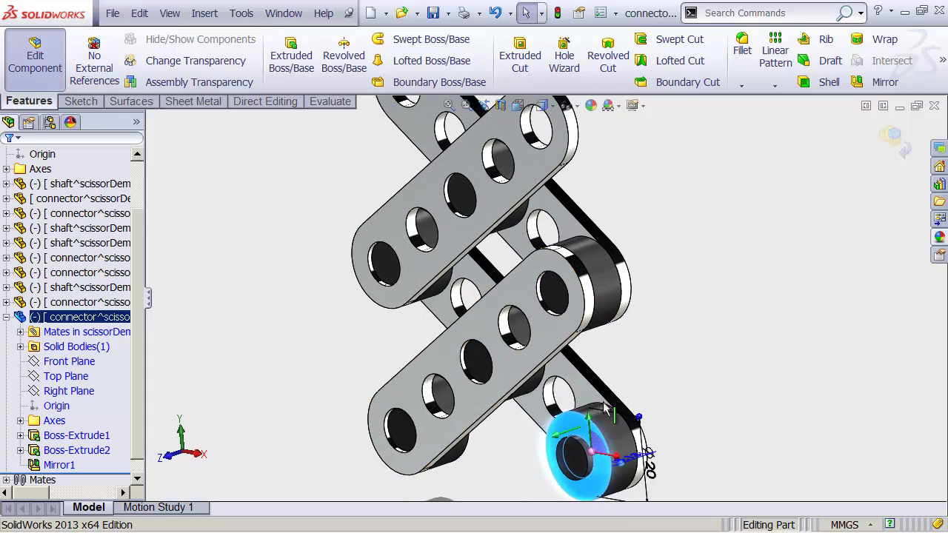